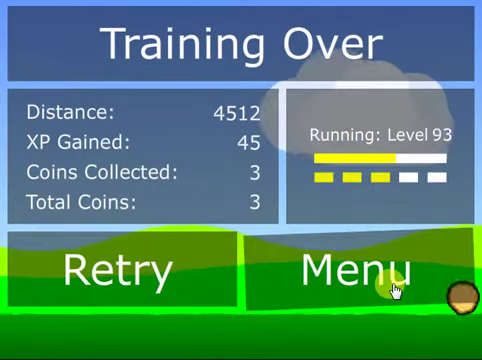
# Leave the running results (distance 4512, 45 XP, 3 coins) for the main menu
pyautogui.click(395, 290)
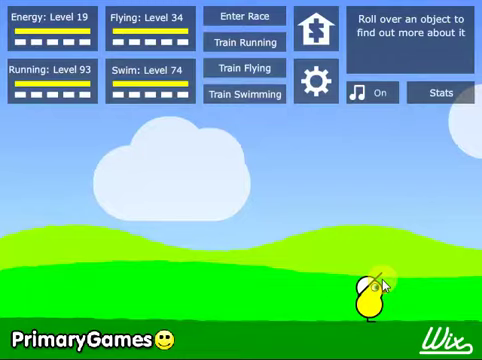
# Start flying training and launch the flight that ends at distance 35359
pyautogui.click(247, 70)
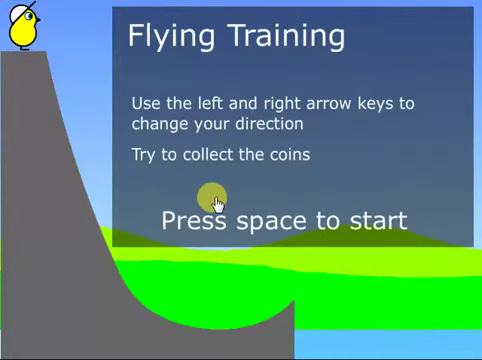
pyautogui.press('space')
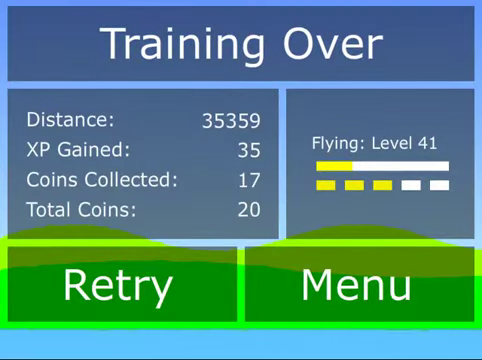
# Play a swimming training run, jumping the duck over the pillar
pyautogui.click(250, 282)
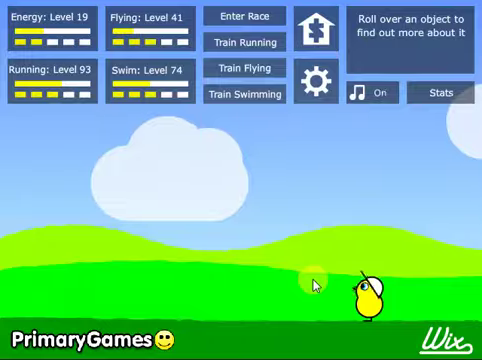
pyautogui.click(233, 104)
pyautogui.press('space')
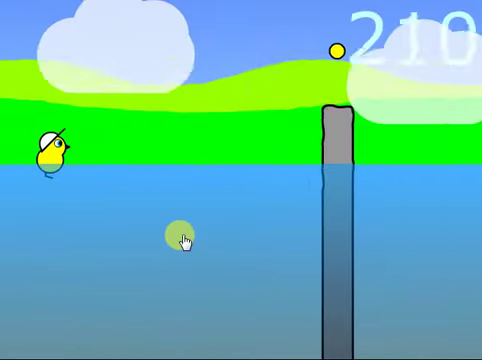
pyautogui.press('Up')
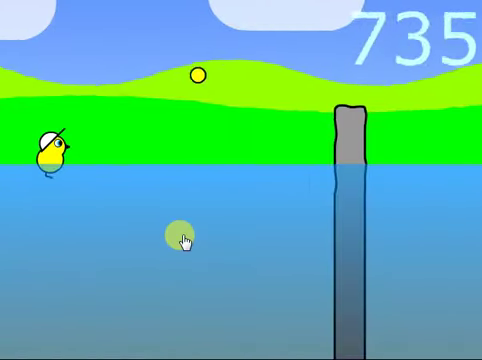
pyautogui.press('Up')
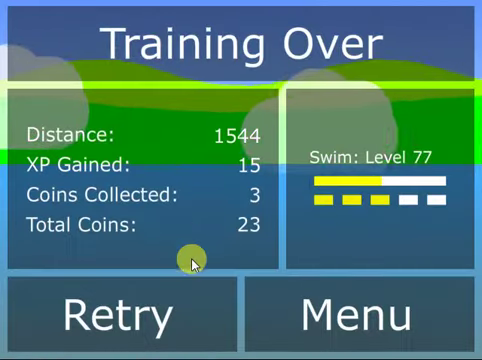
# Start a running training run after swimming, jumping the duck while running
pyautogui.click(352, 340)
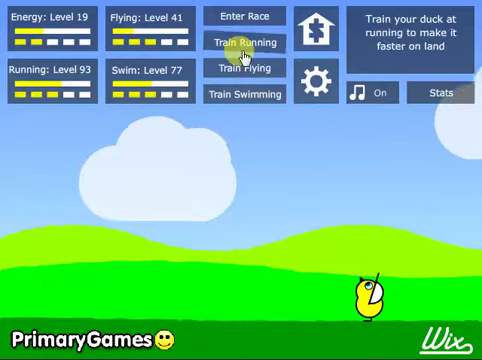
pyautogui.click(244, 52)
pyautogui.press('space')
pyautogui.press('Up')
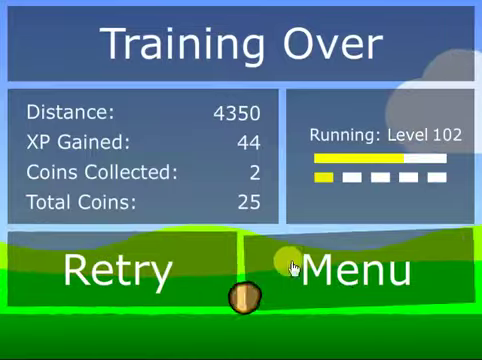
# Return from the running results and launch another flying training run
pyautogui.click(291, 267)
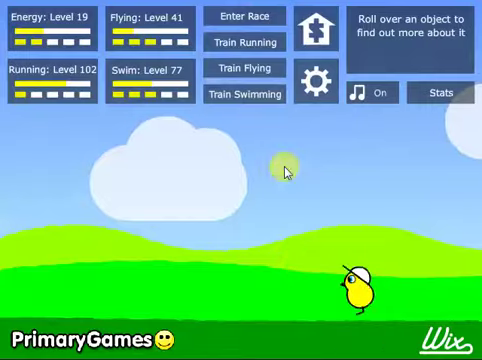
pyautogui.click(233, 70)
pyautogui.press('space')
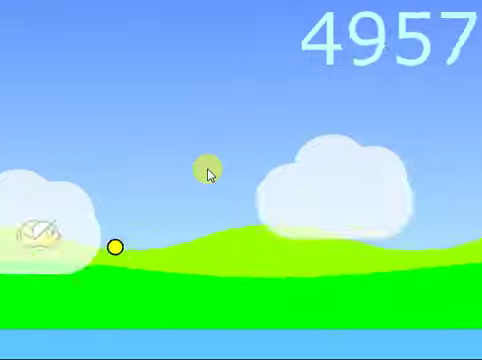
pyautogui.press('Up')
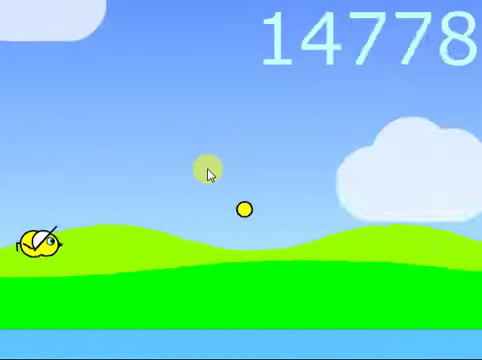
# Keep the duck climbing out of dips to collect coins, reaching distance 46133
pyautogui.press('Up')
pyautogui.press('Up')
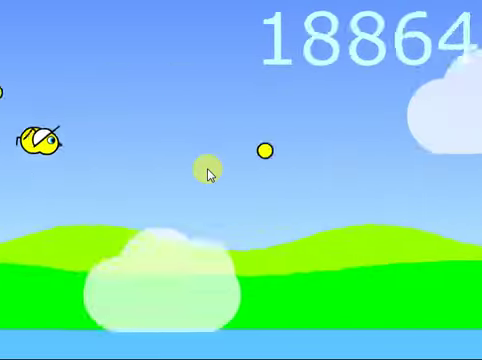
pyautogui.press('Up')
pyautogui.press('Up')
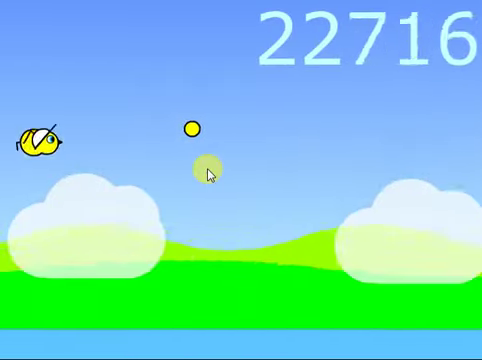
pyautogui.press('Up')
pyautogui.press('Up')
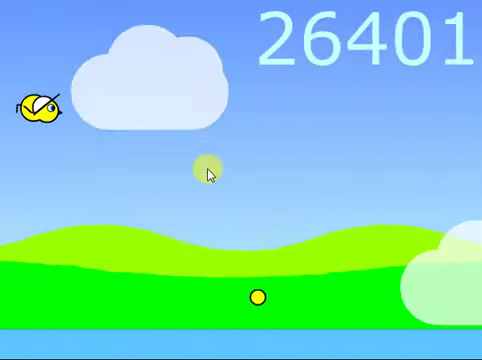
pyautogui.press('Up')
pyautogui.press('Up')
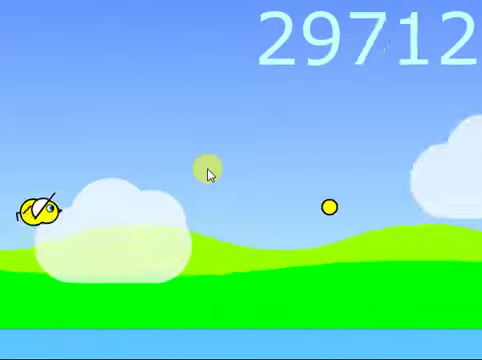
pyautogui.press('Up')
pyautogui.press('Up')
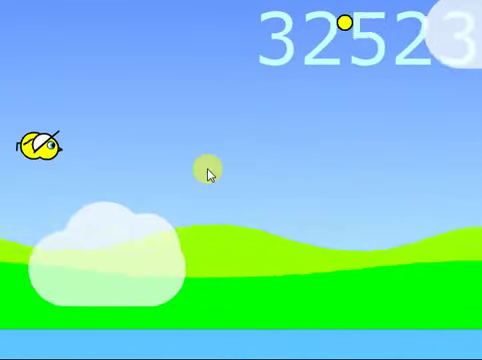
pyautogui.press('Up')
pyautogui.press('Up')
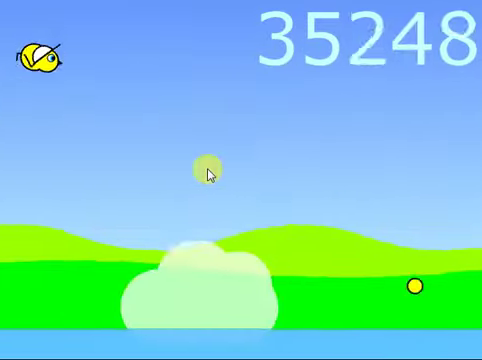
pyautogui.press('Up')
pyautogui.press('Up')
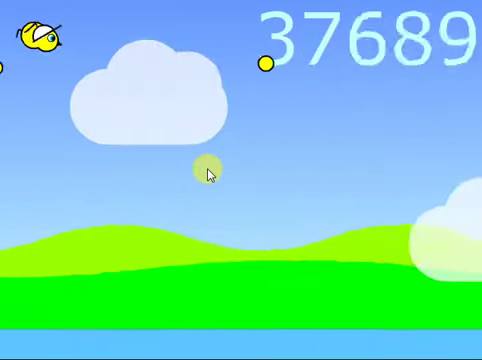
pyautogui.press('Up')
pyautogui.press('Up')
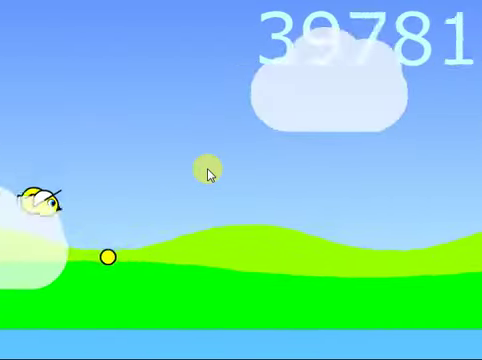
pyautogui.press('Up')
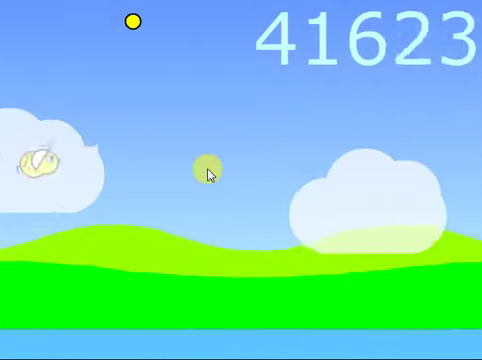
pyautogui.press('Up')
pyautogui.press('Up')
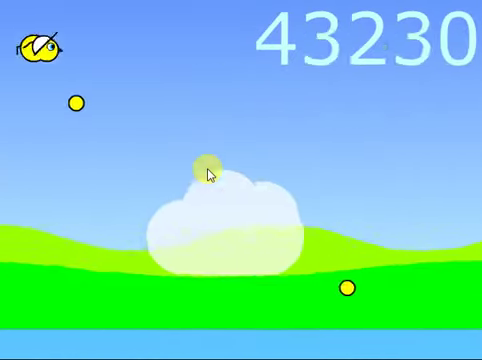
pyautogui.press('Up')
pyautogui.press('Up')
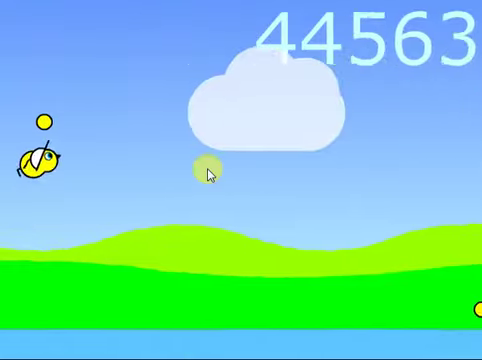
pyautogui.press('Up')
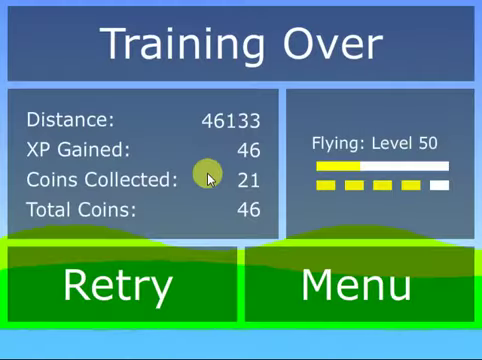
# Play a swimming training run, jumping the duck over the pole
pyautogui.click(296, 268)
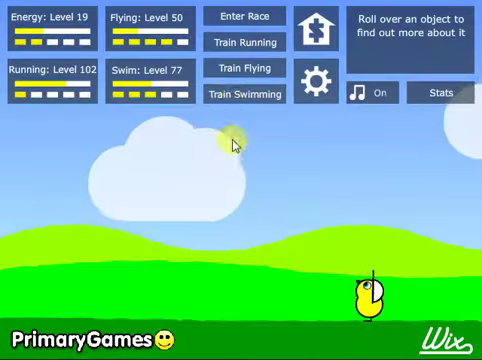
pyautogui.click(234, 101)
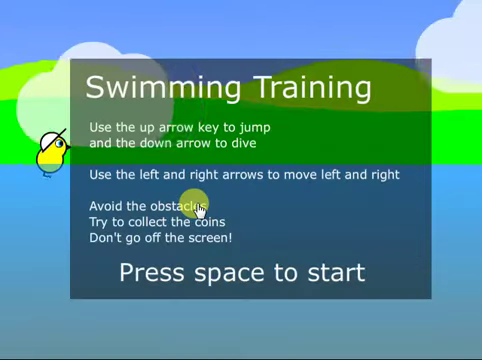
pyautogui.press('space')
pyautogui.press('Up')
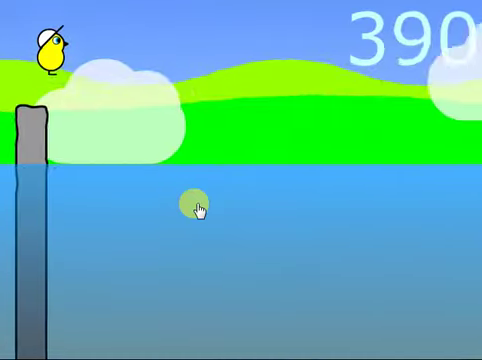
pyautogui.press('Up')
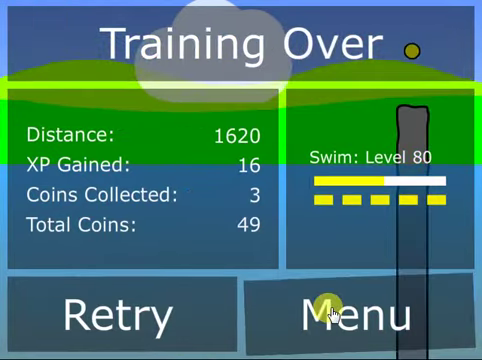
# Start a running training run and jump the duck over the rolling rock
pyautogui.click(331, 314)
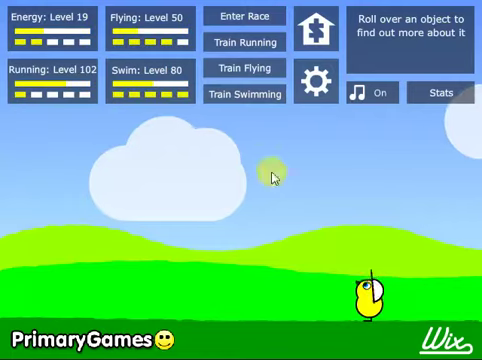
pyautogui.click(257, 45)
pyautogui.press('space')
pyautogui.press('Up')
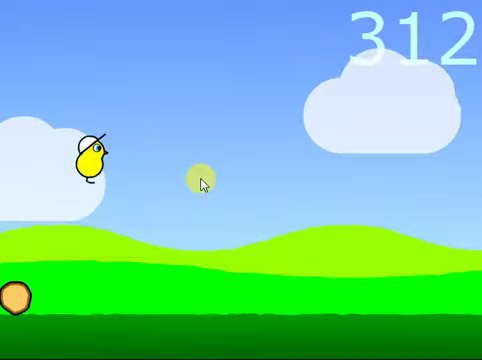
pyautogui.press('Up')
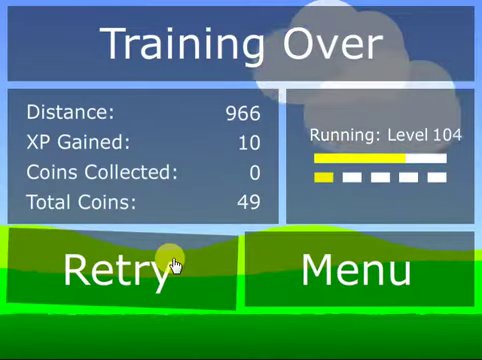
# Retry the running training twice, jumping the rock each time
pyautogui.click(175, 264)
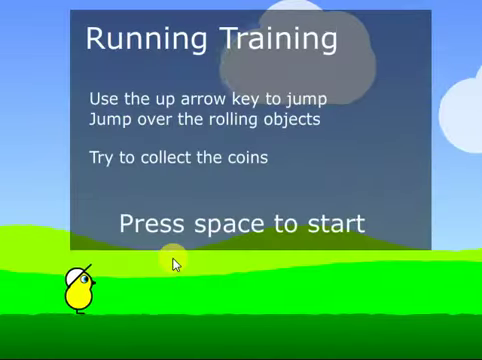
pyautogui.press('space')
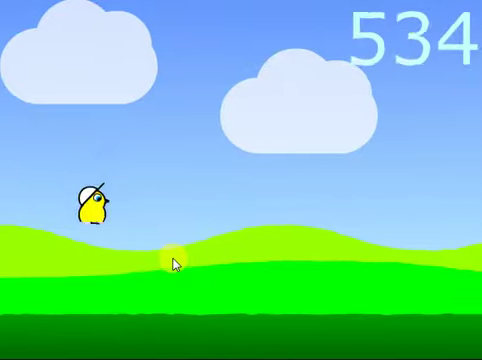
pyautogui.press('Up')
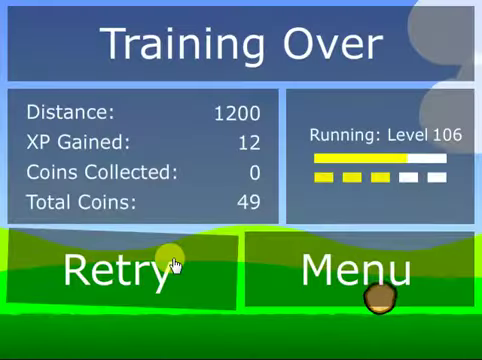
pyautogui.click(172, 265)
pyautogui.press('space')
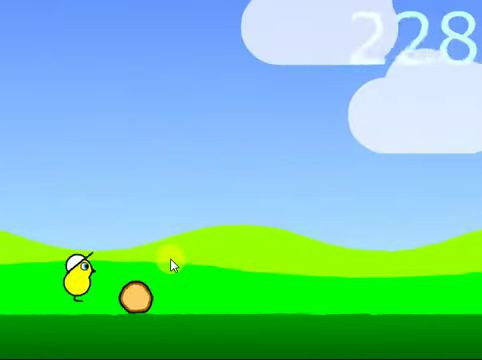
pyautogui.press('Up')
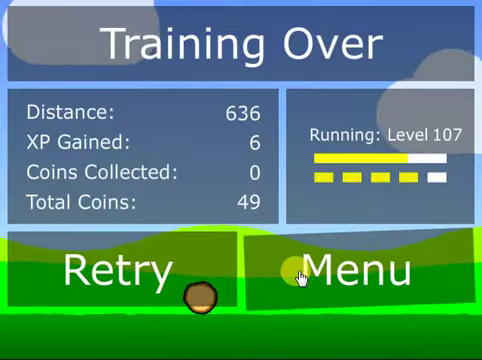
# Leave the running results and launch a flying training run
pyautogui.click(301, 276)
pyautogui.click(220, 74)
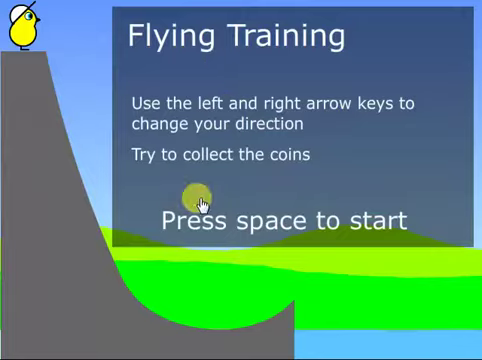
pyautogui.press('space')
# Keep the duck climbing away from the hills to collect coins, reaching distance 46730
pyautogui.press('Up')
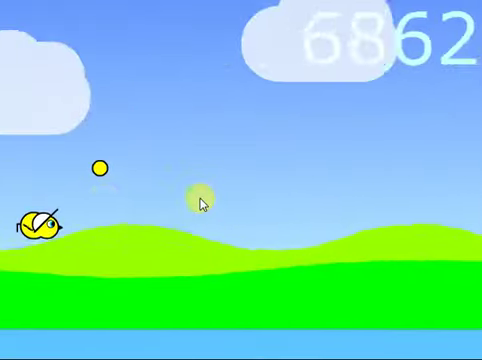
pyautogui.press('Up')
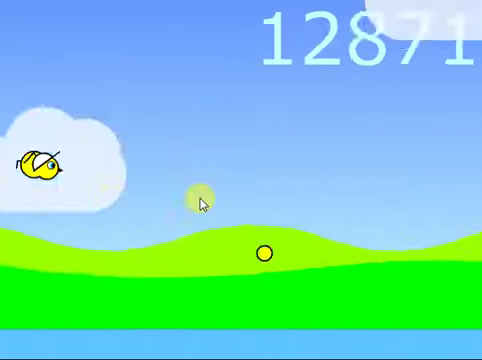
pyautogui.press('Up')
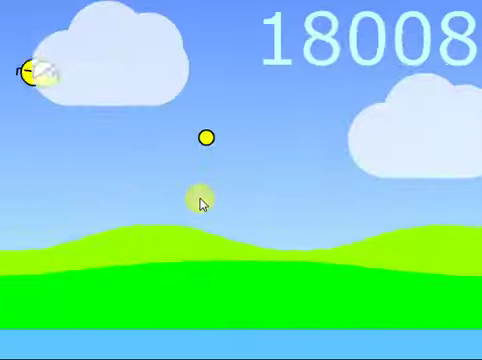
pyautogui.press('Up')
pyautogui.press('Up')
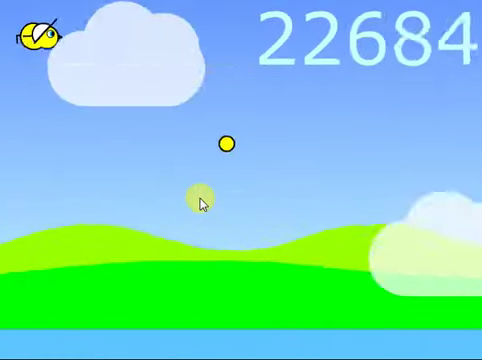
pyautogui.press('Up')
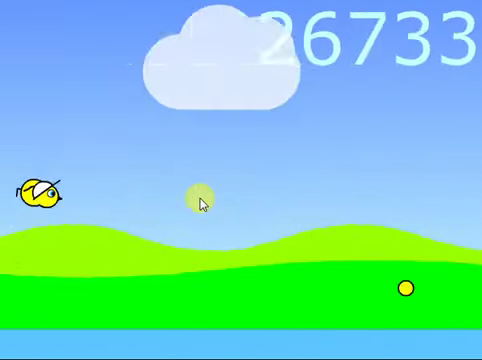
pyautogui.press('Up')
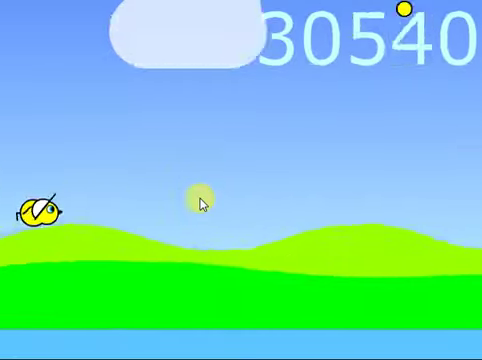
pyautogui.press('Up')
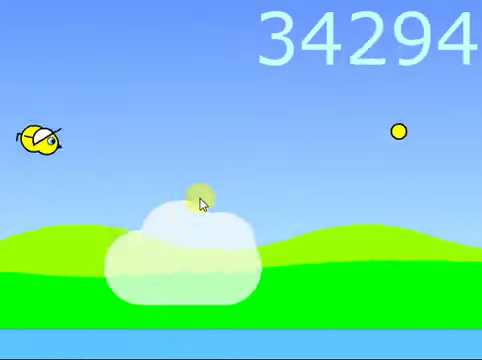
pyautogui.press('Up')
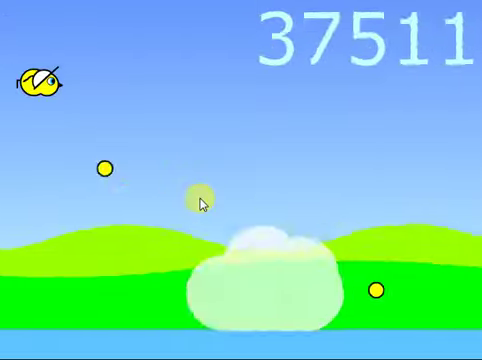
pyautogui.press('Up')
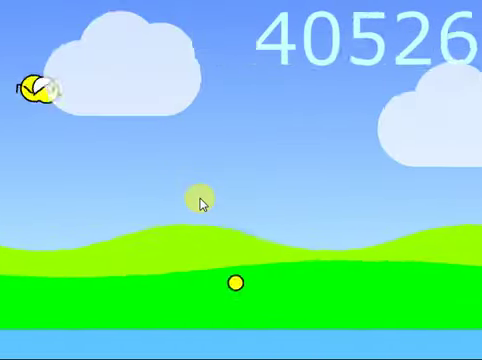
pyautogui.press('Up')
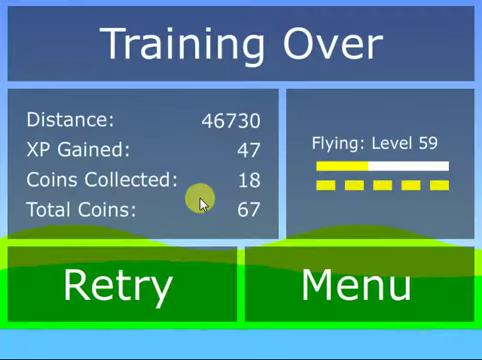
# Play a swim session to distance 2244 for 3 coins, then return to the menu
pyautogui.click(298, 298)
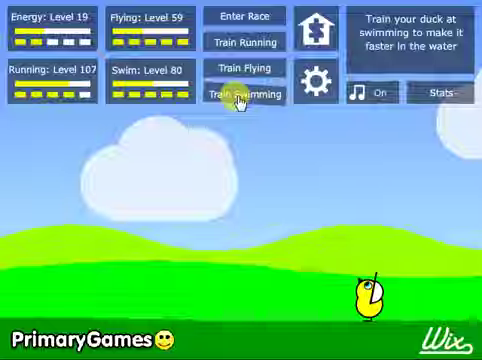
pyautogui.click(240, 100)
pyautogui.press('space')
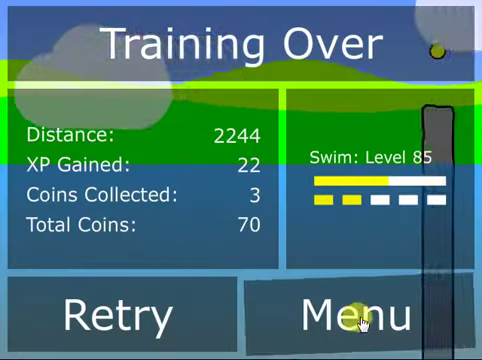
pyautogui.click(361, 320)
# Start running training and jump the duck over a rolling object
pyautogui.click(255, 44)
pyautogui.press('space')
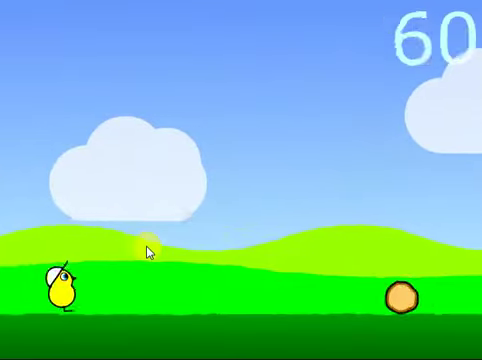
pyautogui.press('Up')
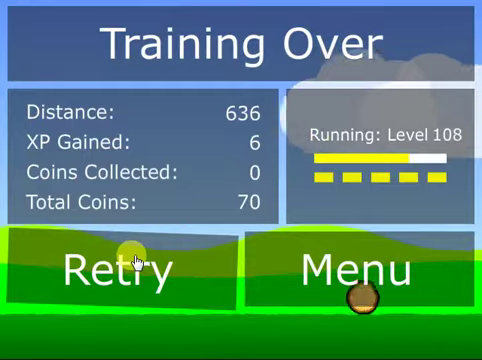
# Retry the run, jumping obstacles until it ends at distance 2925
pyautogui.click(137, 262)
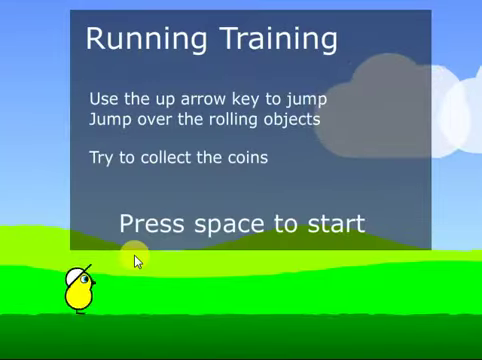
pyautogui.press('space')
pyautogui.press('Up')
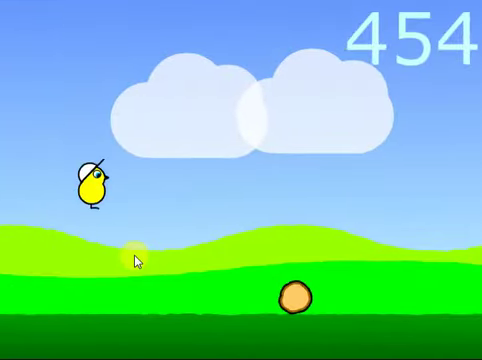
pyautogui.press('Up')
pyautogui.press('Up')
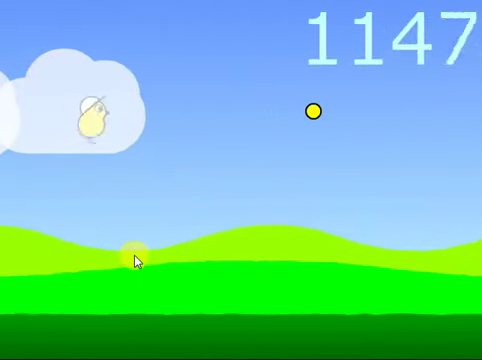
pyautogui.press('Up')
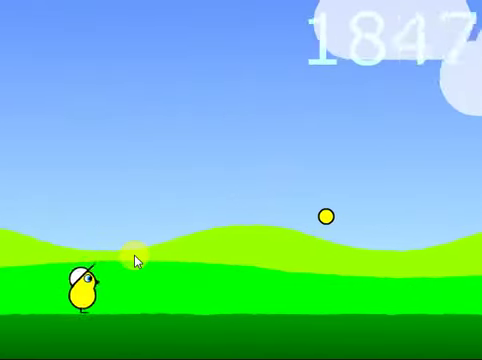
pyautogui.press('Up')
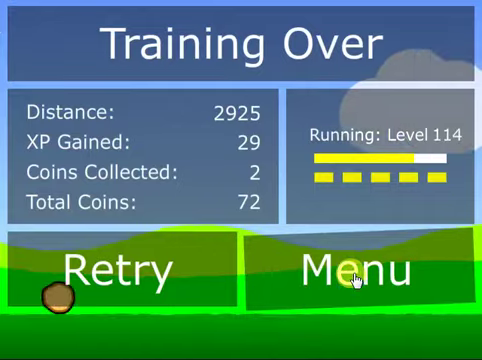
# Play a flying training run that ends at distance 16461 for 16 XP
pyautogui.click(355, 282)
pyautogui.click(245, 70)
pyautogui.press('space')
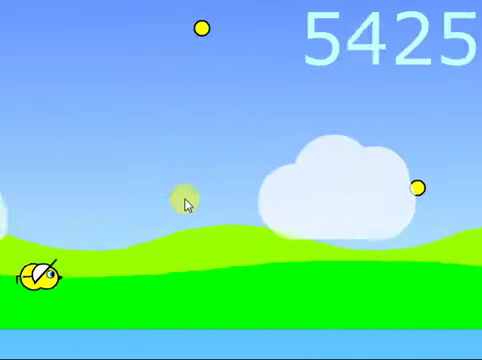
pyautogui.press('Up')
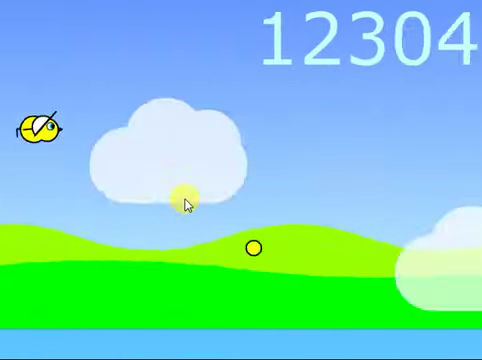
pyautogui.press('space')
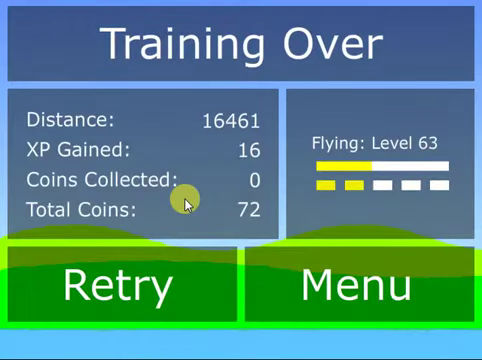
# Play a swimming run to distance 966, jumping the duck above a pillar
pyautogui.click(294, 294)
pyautogui.click(241, 101)
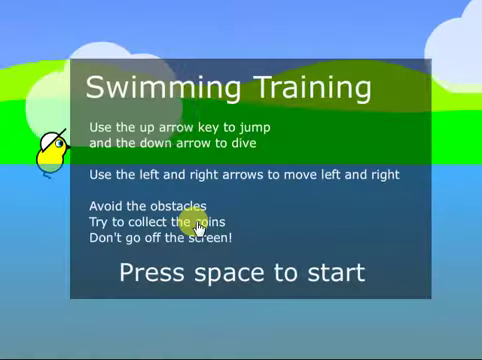
pyautogui.press('space')
pyautogui.press('Up')
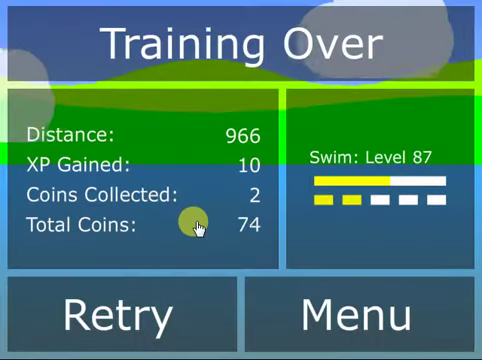
# Start running training and jump the duck over the approaching rock
pyautogui.click(355, 304)
pyautogui.click(253, 40)
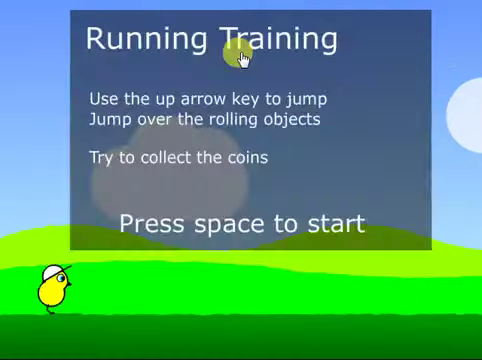
pyautogui.press('space')
pyautogui.press('Up')
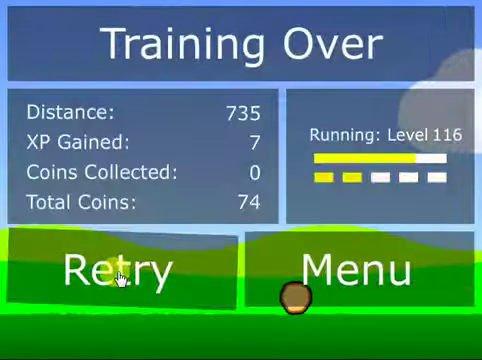
# Retry running twice until a run ends at distance 1078, then return to the menu
pyautogui.click(118, 277)
pyautogui.press('space')
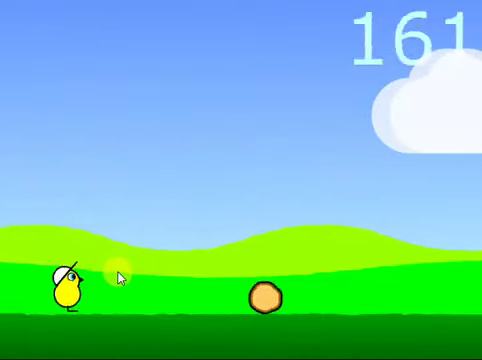
pyautogui.press('Up')
pyautogui.click(118, 277)
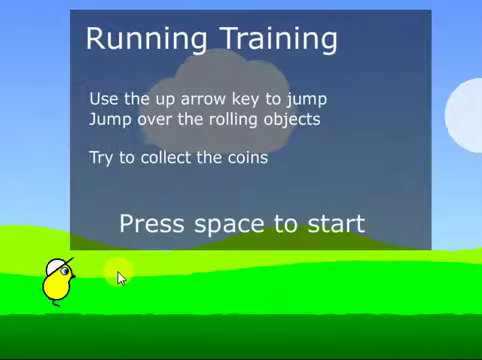
pyautogui.press('space')
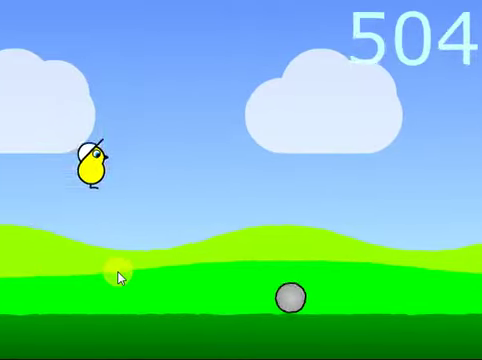
pyautogui.press('Up')
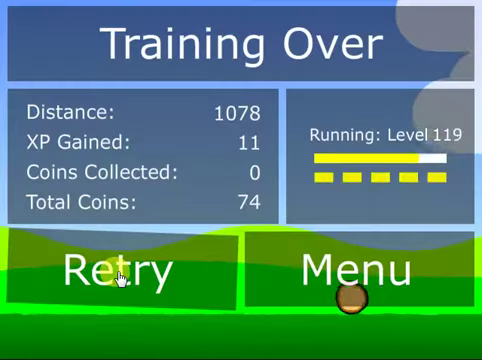
pyautogui.click(335, 287)
# Launch a flying training run that reaches distance 45892, raising Flying to Level 72
pyautogui.click(230, 66)
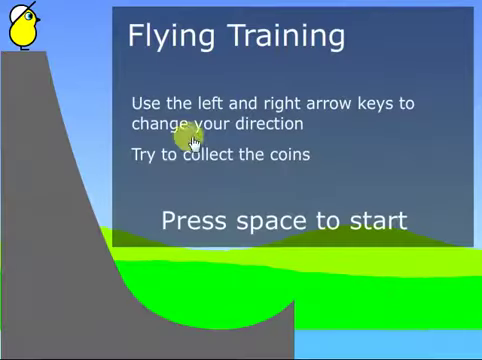
pyautogui.press('space')
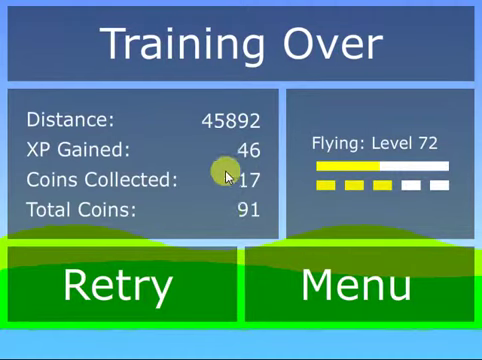
# Leave the flying results for the main menu and begin a swimming training run
pyautogui.click(266, 272)
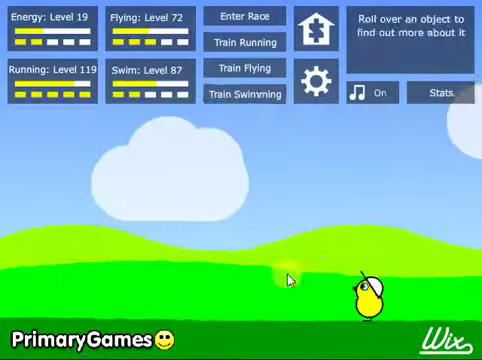
pyautogui.click(253, 106)
pyautogui.press('space')
# Jump and dive past obstacles to a 3186-distance swim, then return to the menu
pyautogui.press('Up')
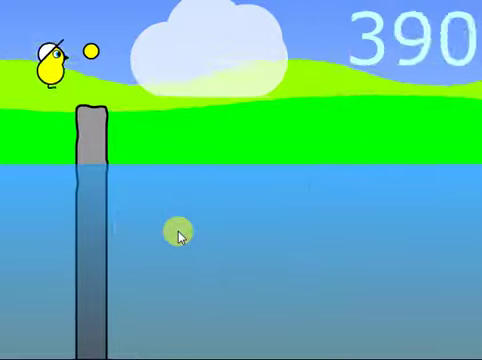
pyautogui.press('Down')
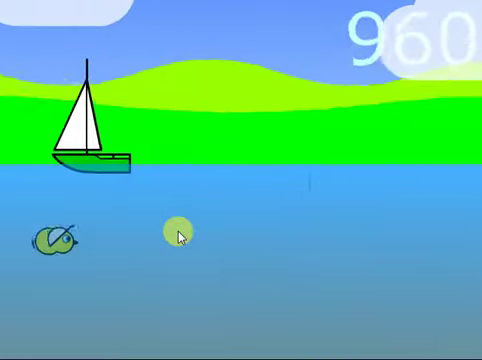
pyautogui.press('Down')
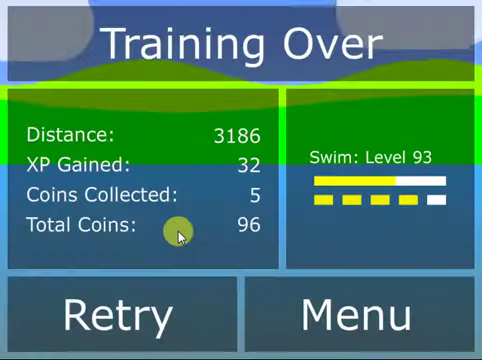
pyautogui.click(343, 307)
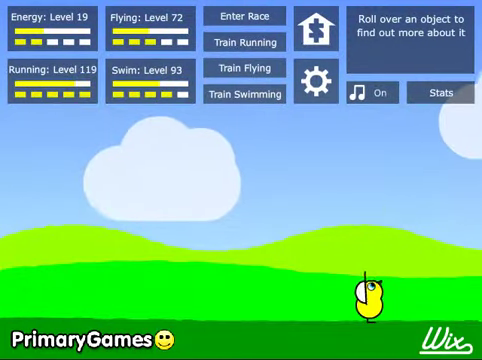